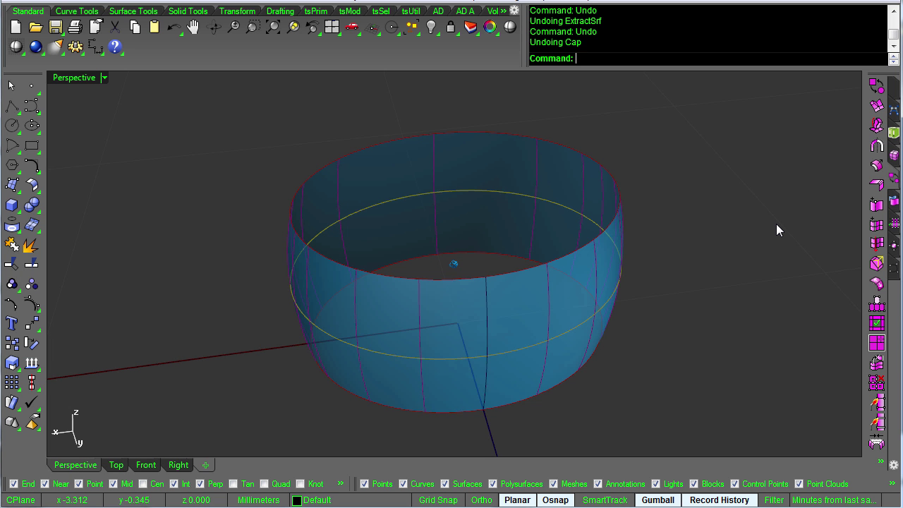
# Cap both open ends of the barrel-shaped surface to close it into a solid
pyautogui.moveTo(776, 224); pyautogui.dragTo(526, 253, button='right')
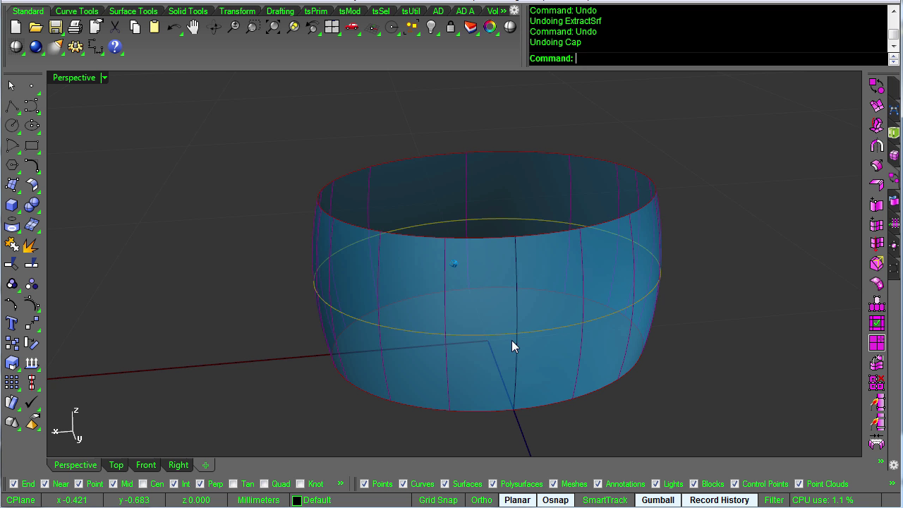
pyautogui.moveTo(514, 360); pyautogui.dragTo(550, 337, button='right')
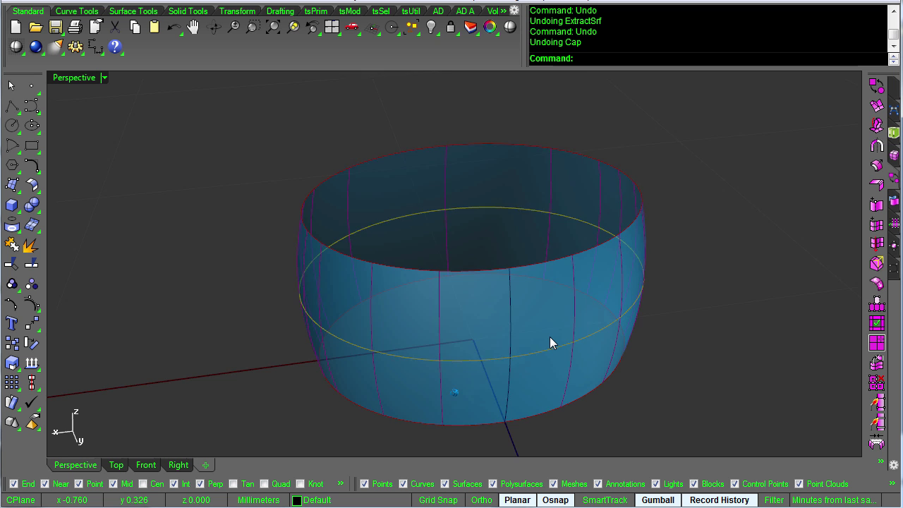
pyautogui.click(550, 336)
pyautogui.write('cap')
pyautogui.press('Return')
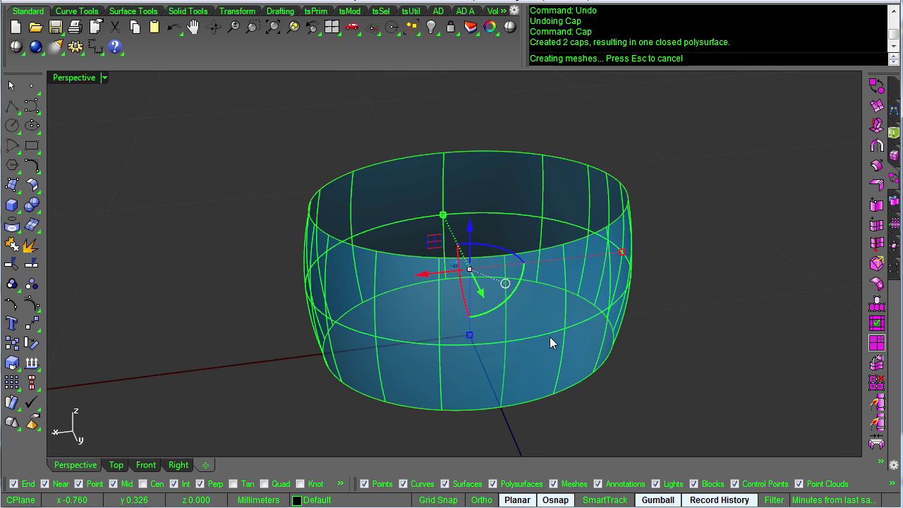
pyautogui.click(757, 314)
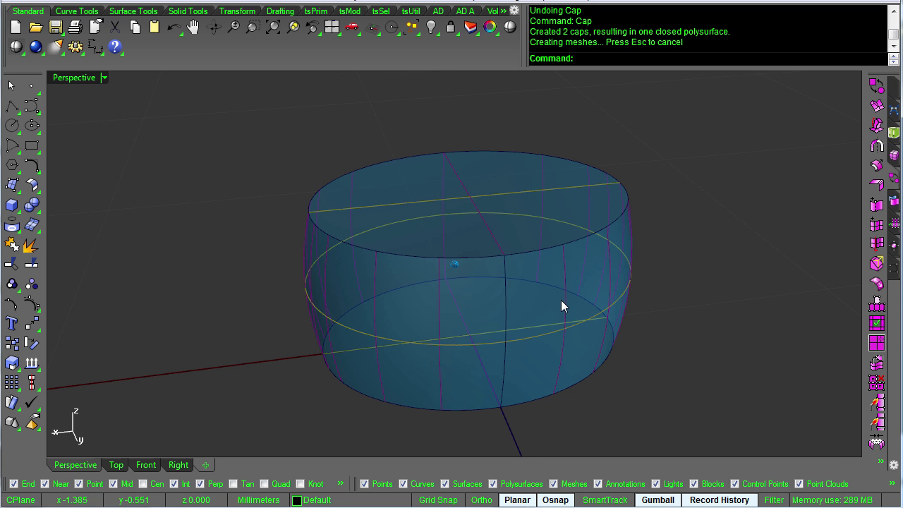
# Extract the flat upper cap surface from the closed polysurface without copying it
pyautogui.middleClick(547, 220)
pyautogui.click(537, 198)
pyautogui.click(493, 202)
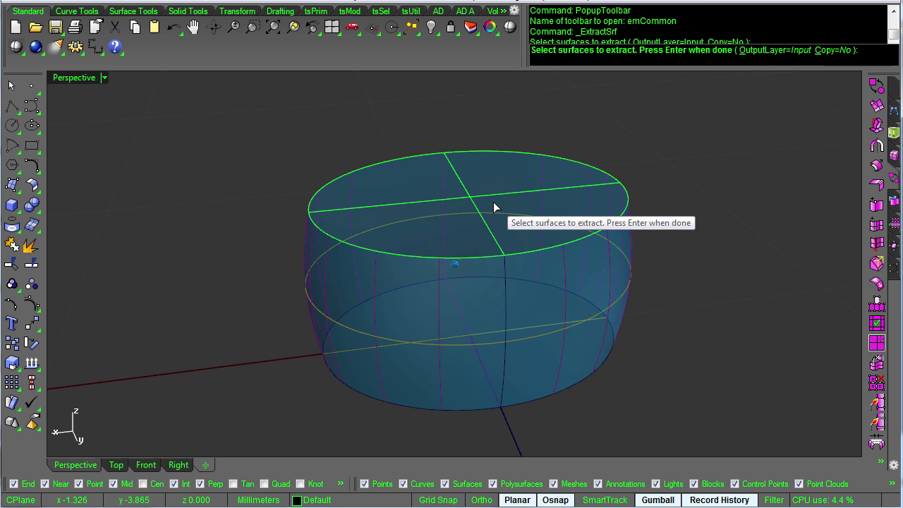
pyautogui.press('Return')
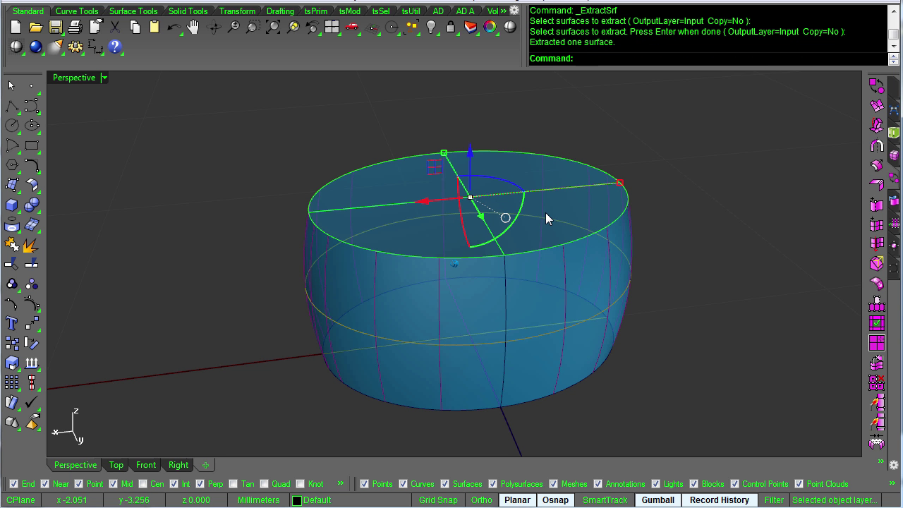
# Untrim the extracted cap's circular edge to restore its full rectangular plane
pyautogui.write('Untrim')
pyautogui.press('Return')
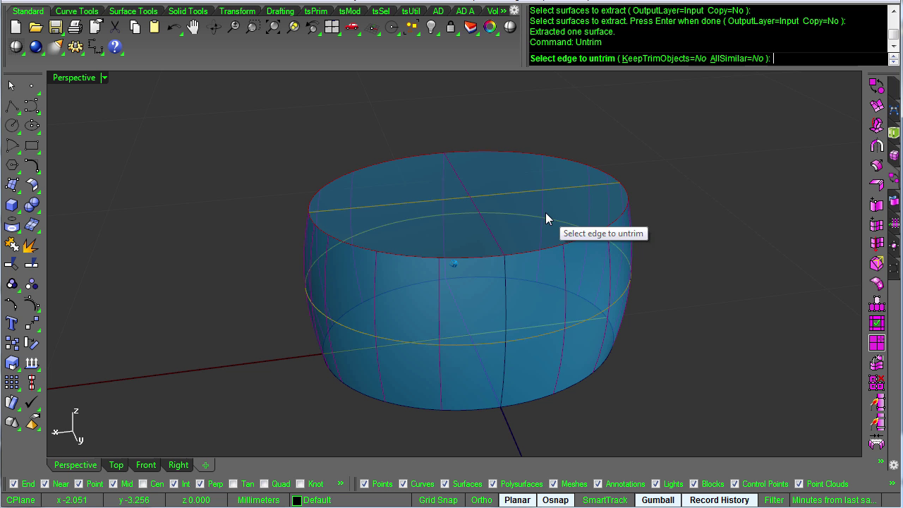
pyautogui.click(616, 223)
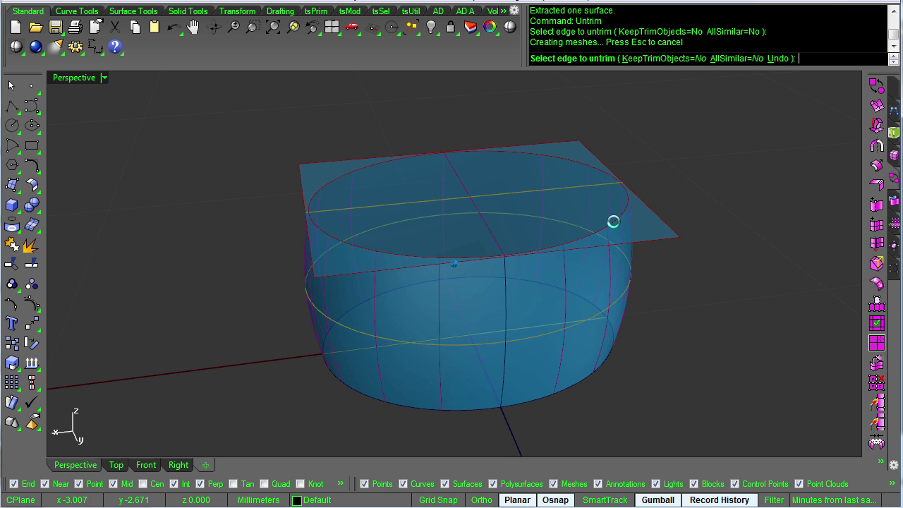
pyautogui.rightClick(653, 273)
pyautogui.click(639, 243)
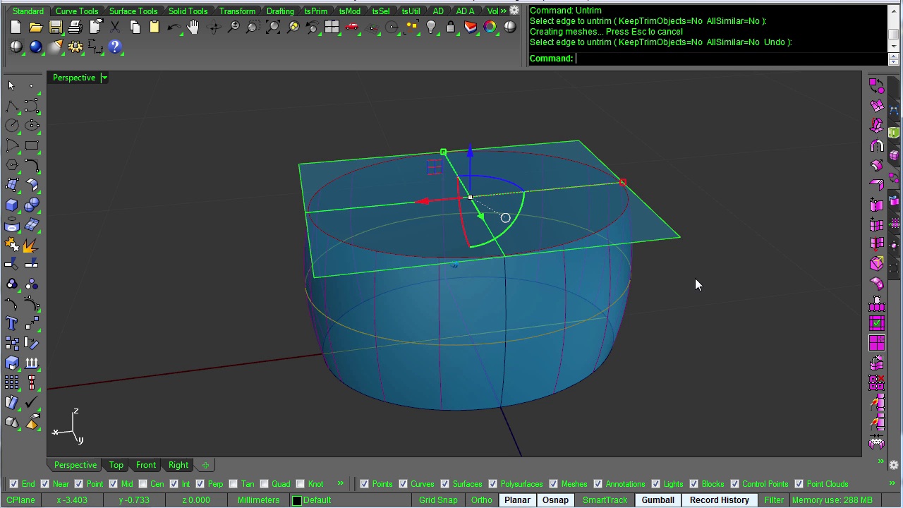
# Trim away the rectangular plane's area outside the barrel, using the barrel body as the cutting object
pyautogui.moveTo(695, 279); pyautogui.dragTo(683, 333, button='right')
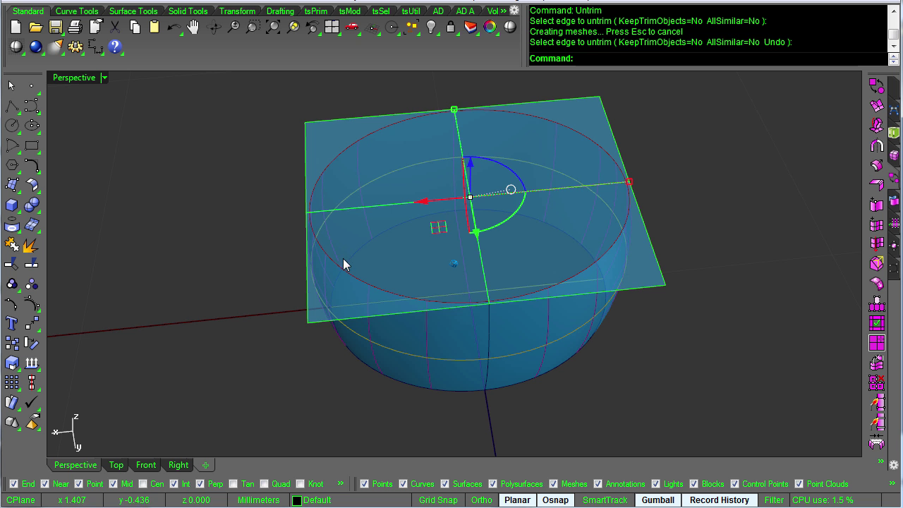
pyautogui.click(668, 126)
pyautogui.click(594, 306)
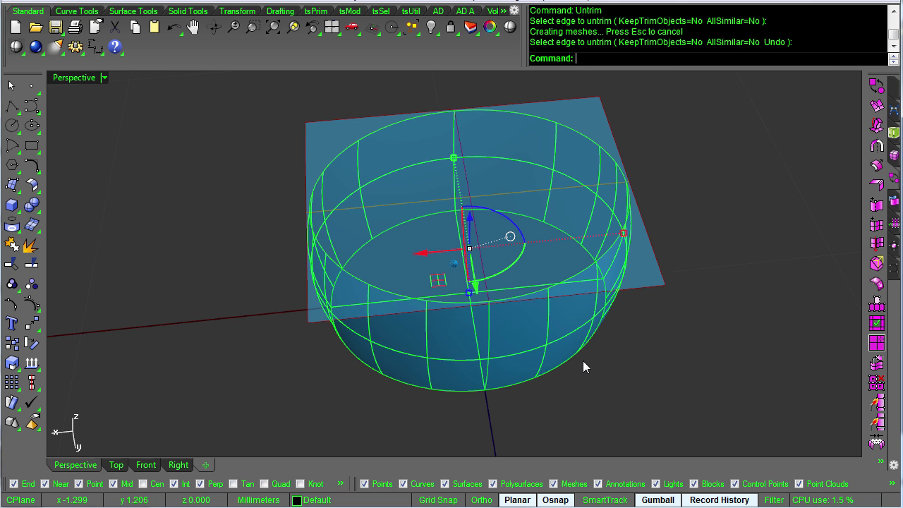
pyautogui.middleClick(577, 365)
pyautogui.click(556, 339)
pyautogui.click(632, 286)
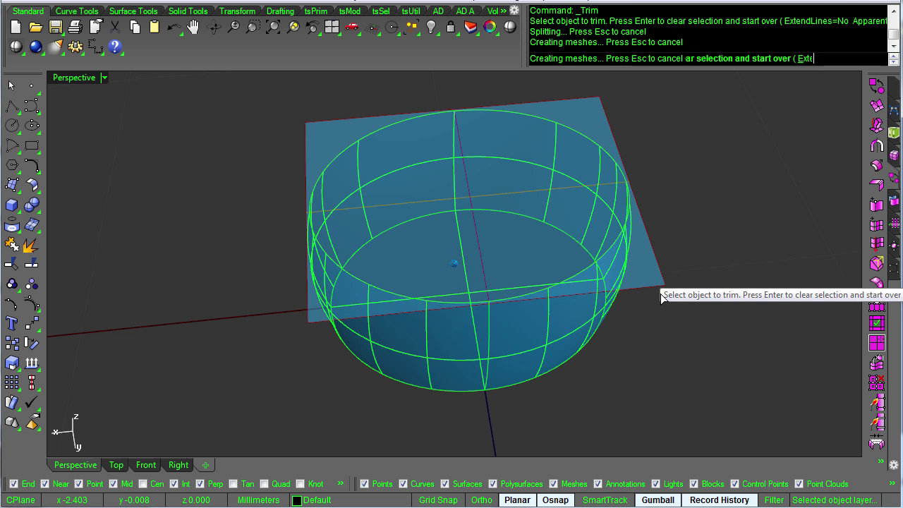
pyautogui.moveTo(662, 355); pyautogui.dragTo(681, 324, button='right')
pyautogui.click(691, 366)
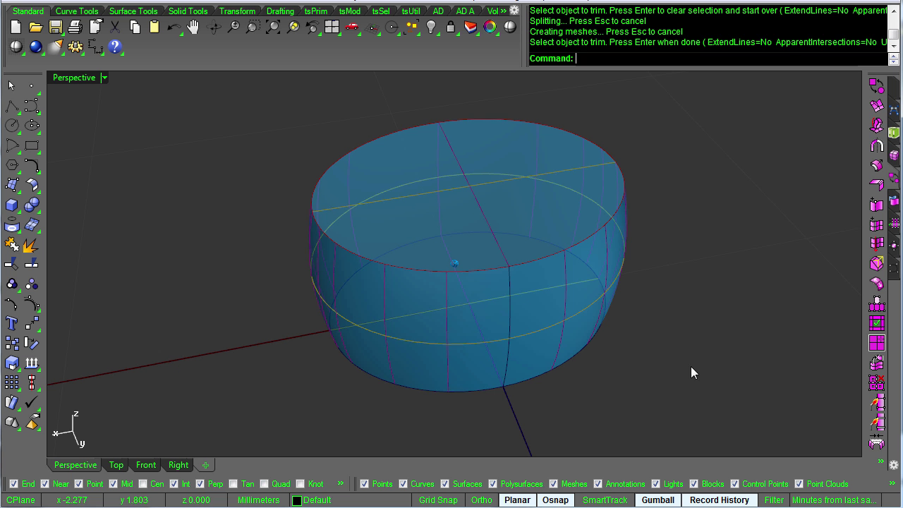
# Join the trimmed cap surface and the barrel body into one closed polysurface
pyautogui.click(581, 314)
pyautogui.keyDown('shift'); pyautogui.click(532, 202); pyautogui.keyUp('shift')
pyautogui.middleClick(532, 202)
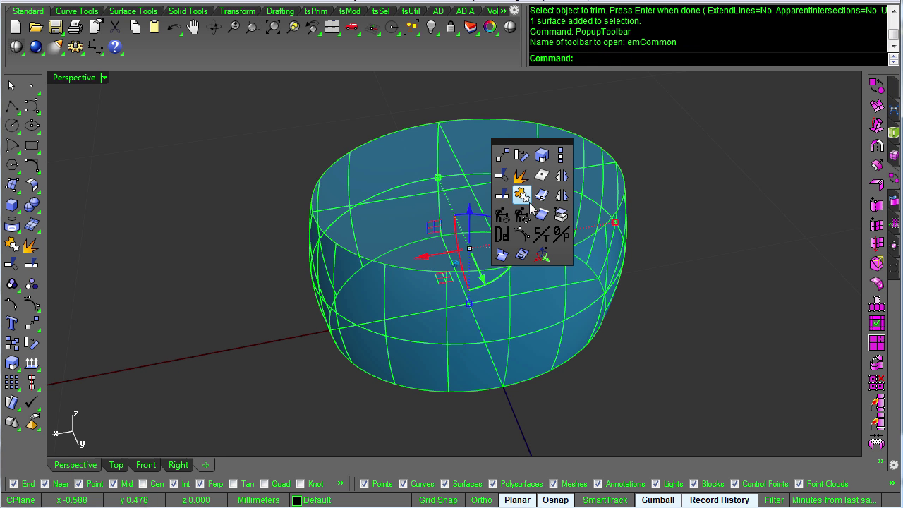
pyautogui.click(523, 201)
# Split the upper edge of the open curved-rim band at its rear midpoint with SplitEdge
pyautogui.moveTo(695, 365); pyautogui.dragTo(691, 302, button='right')
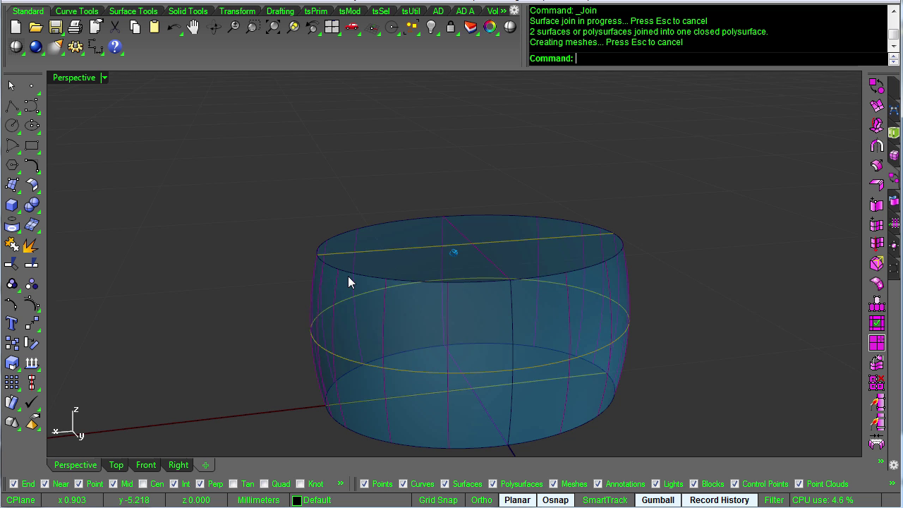
pyautogui.moveTo(528, 280); pyautogui.dragTo(401, 235, button='right')
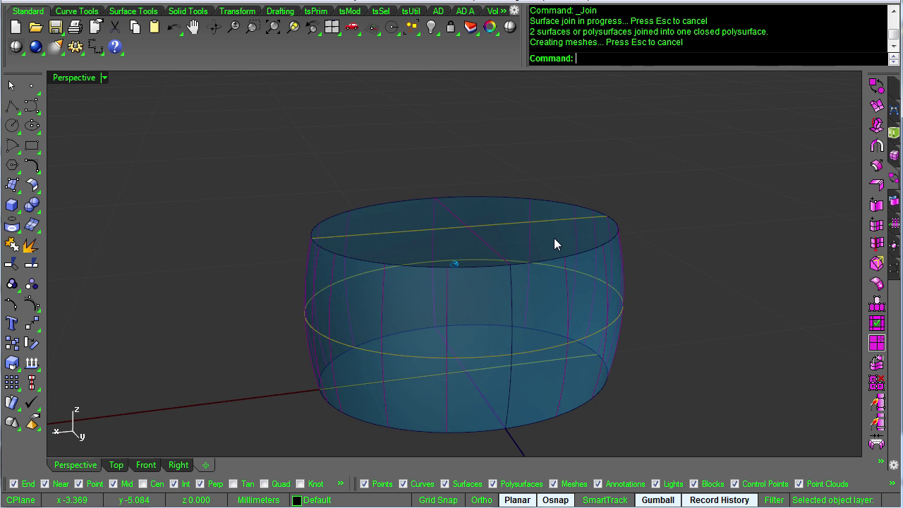
pyautogui.moveTo(678, 238); pyautogui.dragTo(506, 297, button='right')
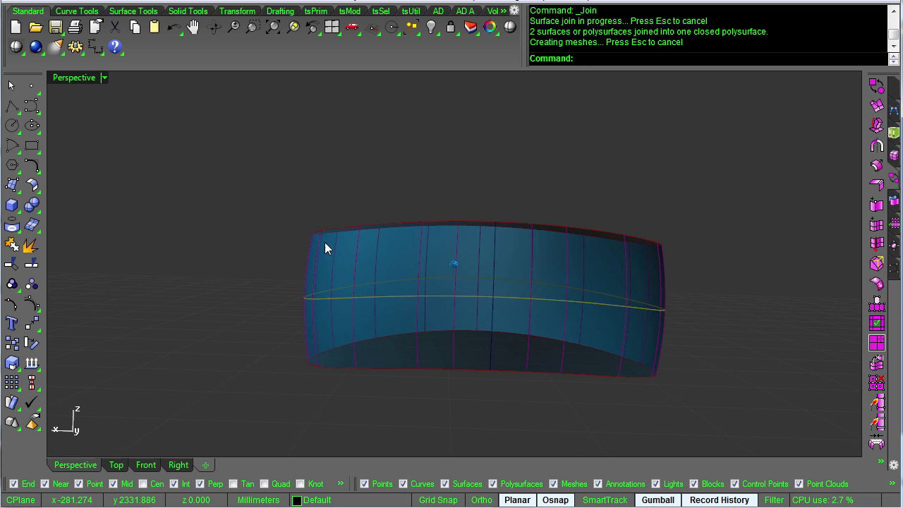
pyautogui.moveTo(583, 257); pyautogui.dragTo(664, 261, button='right')
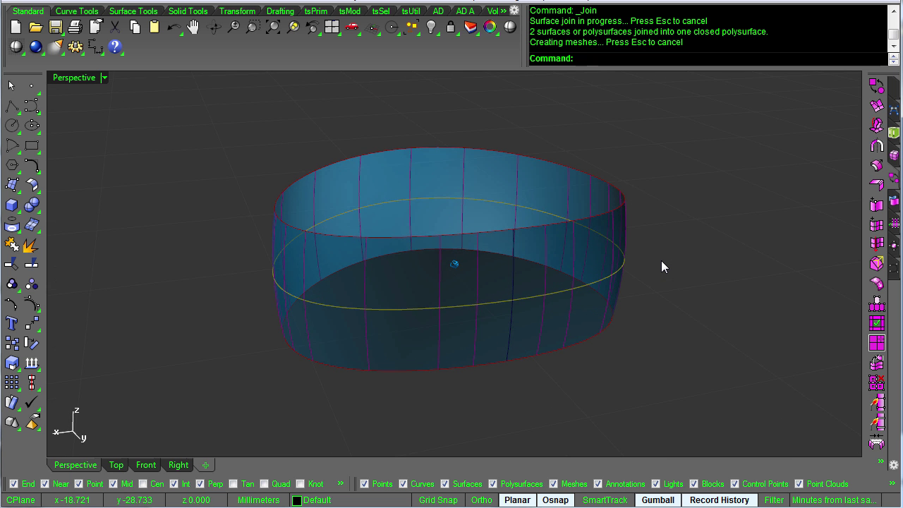
pyautogui.write('Split')
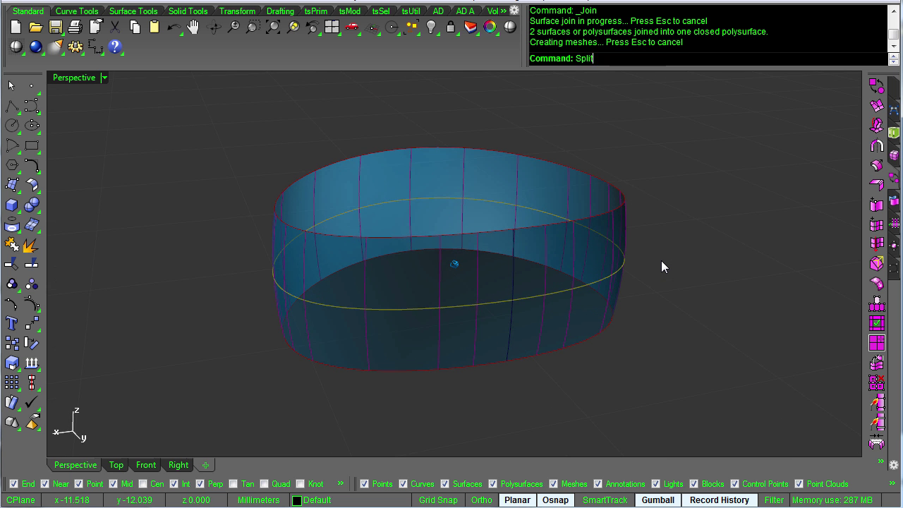
pyautogui.write('Edge')
pyautogui.press('Return')
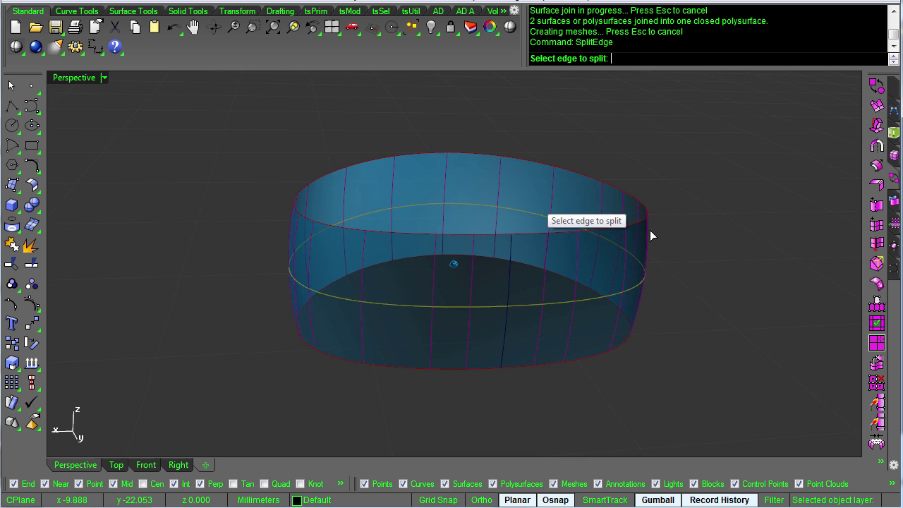
pyautogui.click(446, 152)
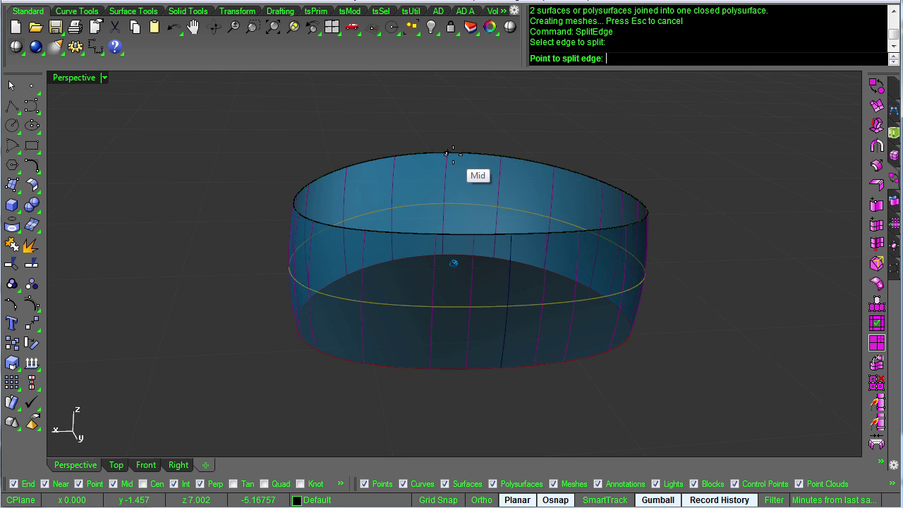
pyautogui.click(447, 151)
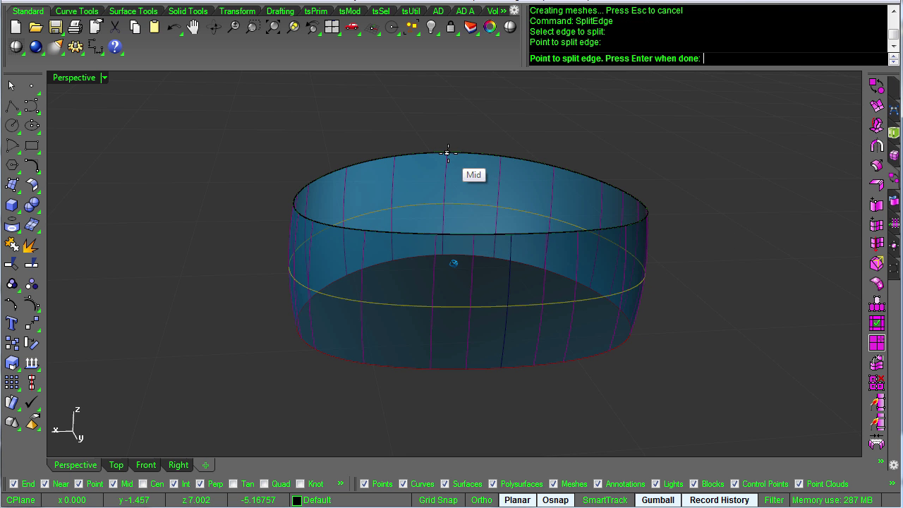
pyautogui.press('Return')
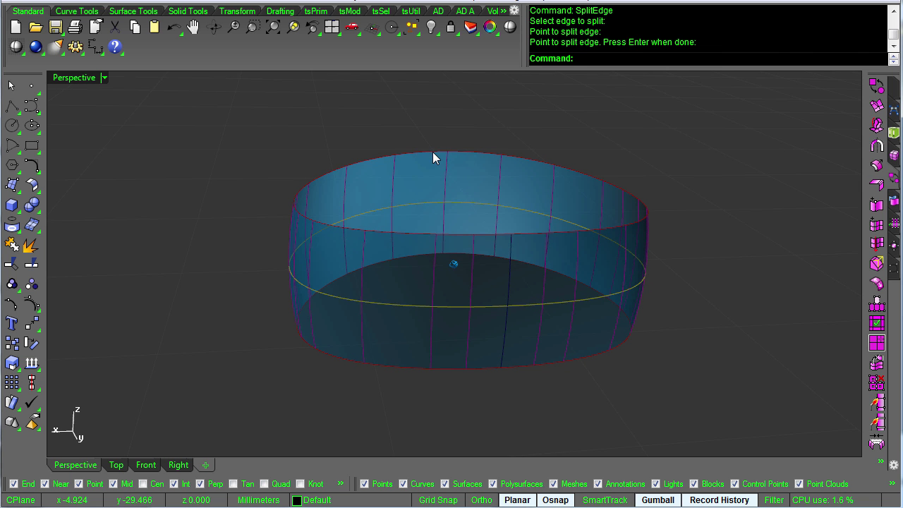
pyautogui.click(775, 270)
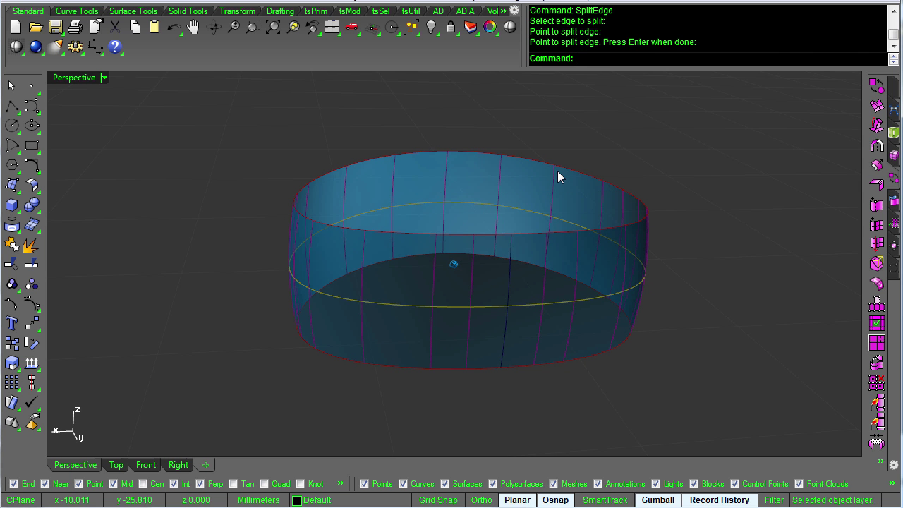
pyautogui.keyDown('ctrl'); pyautogui.keyDown('shift'); pyautogui.click(558, 168); pyautogui.keyUp('shift'); pyautogui.keyUp('ctrl')
pyautogui.click(657, 327)
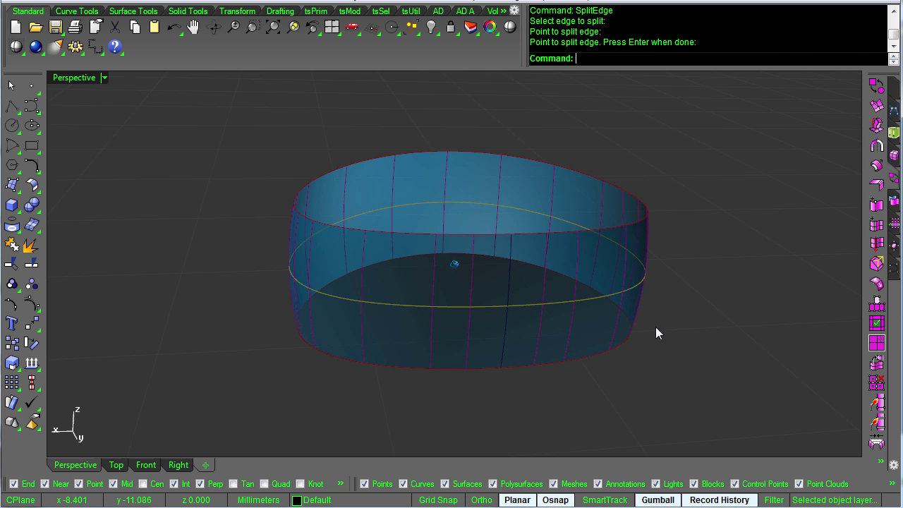
# Split the open band's lower edge at its rear midpoint and check the resulting edge segments
pyautogui.keyDown('ctrl'); pyautogui.keyDown('shift'); pyautogui.click(598, 356); pyautogui.keyUp('shift'); pyautogui.keyUp('ctrl')
pyautogui.click(629, 402)
pyautogui.moveTo(629, 403); pyautogui.dragTo(632, 401, button='right')
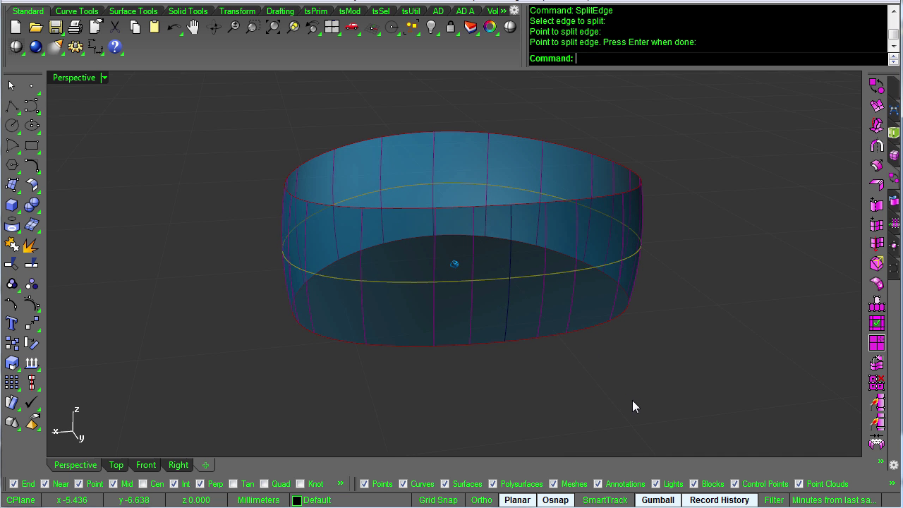
pyautogui.rightClick(649, 32)
pyautogui.click(694, 91)
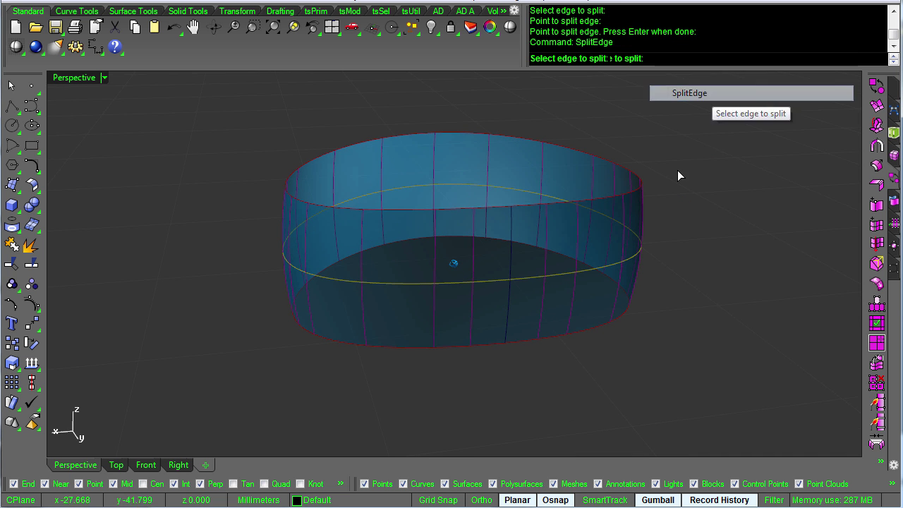
pyautogui.click(574, 332)
pyautogui.moveTo(443, 238); pyautogui.dragTo(456, 277, button='right')
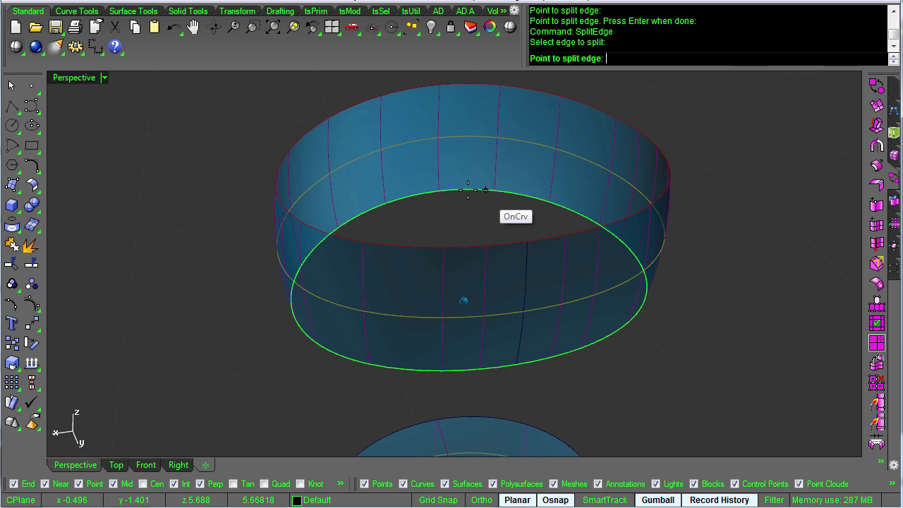
pyautogui.click(438, 189)
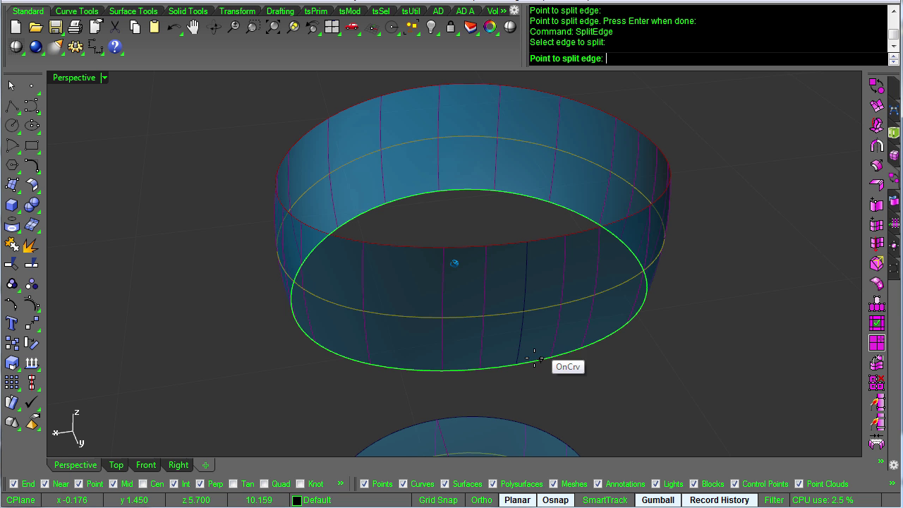
pyautogui.click(439, 188)
pyautogui.moveTo(639, 256); pyautogui.dragTo(637, 242, button='right')
pyautogui.rightClick(725, 281)
pyautogui.moveTo(725, 281); pyautogui.dragTo(516, 300, button='right')
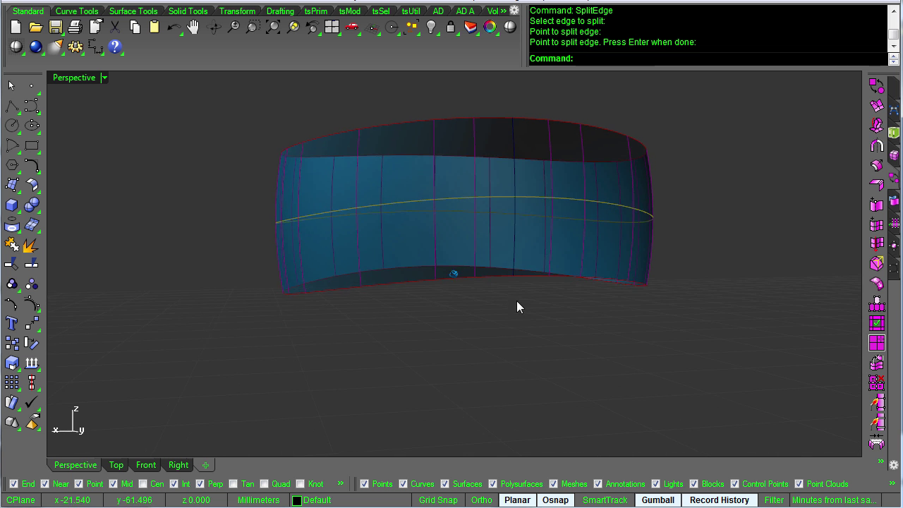
pyautogui.keyDown('ctrl'); pyautogui.keyDown('shift'); pyautogui.click(484, 283); pyautogui.keyUp('shift'); pyautogui.keyUp('ctrl')
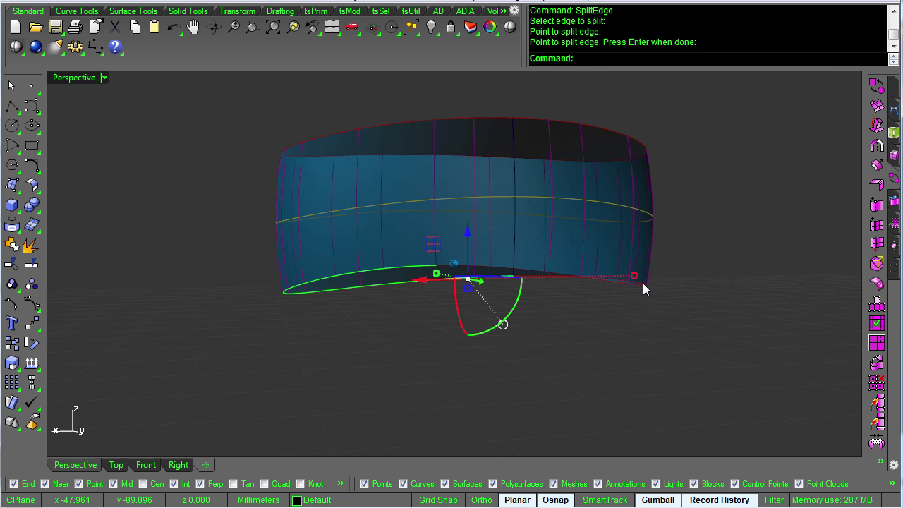
pyautogui.keyDown('ctrl'); pyautogui.keyDown('shift'); pyautogui.click(643, 284); pyautogui.keyUp('shift'); pyautogui.keyUp('ctrl')
pyautogui.moveTo(638, 337); pyautogui.dragTo(640, 351, button='right')
pyautogui.click(639, 352)
# Merge the open band's lower edge segments back into a single edge and check it by selecting it
pyautogui.write('MergeEdge')
pyautogui.press('Return')
pyautogui.moveTo(594, 330); pyautogui.dragTo(530, 283, button='right')
pyautogui.click(542, 329)
pyautogui.press('Return')
pyautogui.click(504, 266)
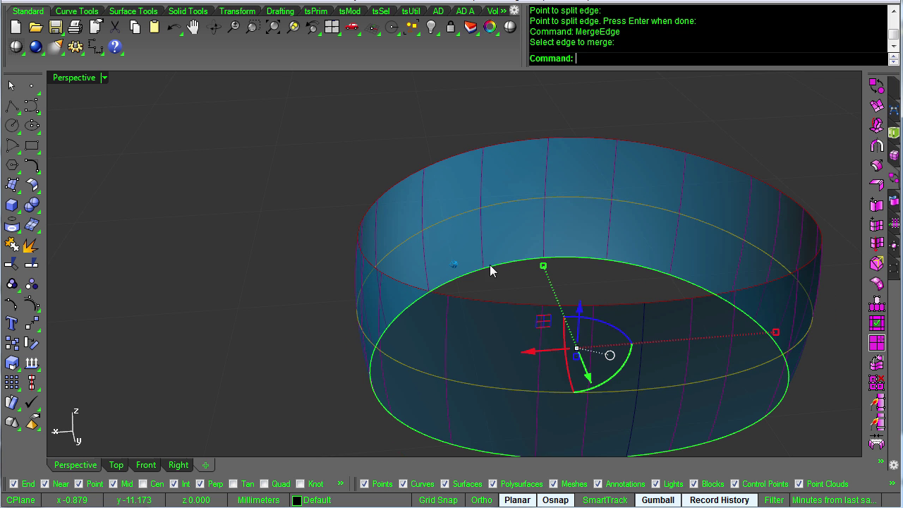
pyautogui.scroll(-4, 490, 265)
pyautogui.moveTo(722, 398); pyautogui.dragTo(722, 398, button='right')
pyautogui.press('Escape')
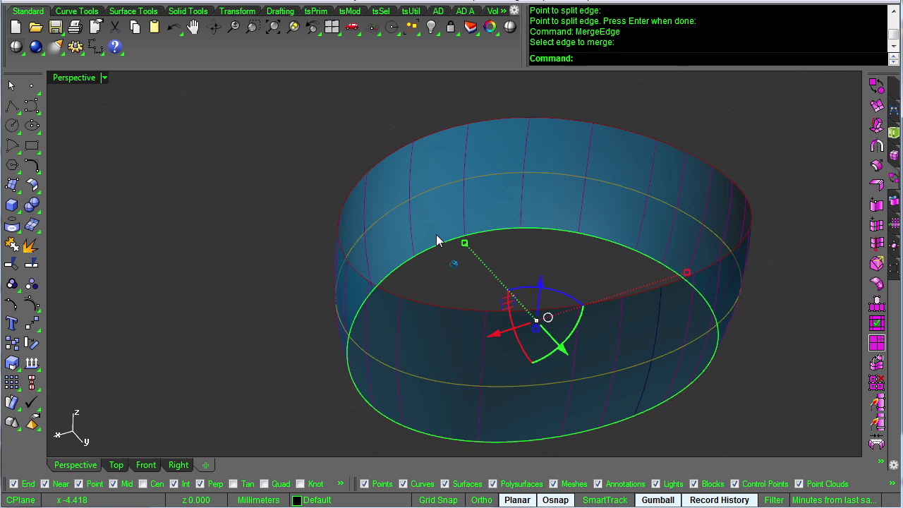
# Start a surface blend with AutoChain off between the two split halves of the band's upper edge
pyautogui.click(545, 278)
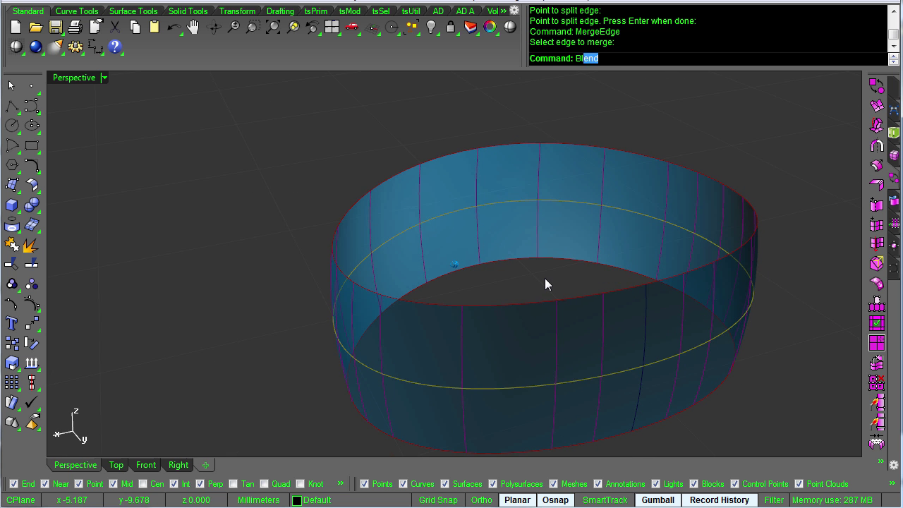
pyautogui.write('BlendSrf')
pyautogui.press('Return')
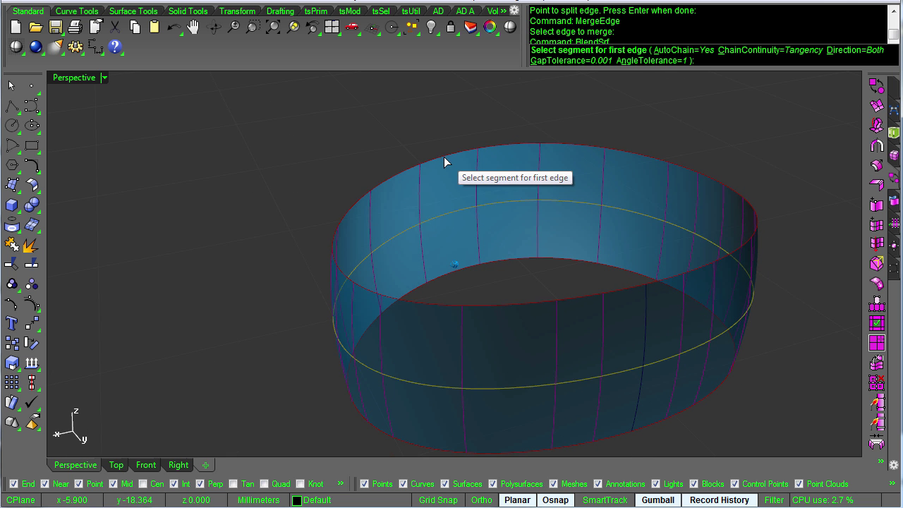
pyautogui.click(688, 51)
pyautogui.click(432, 159)
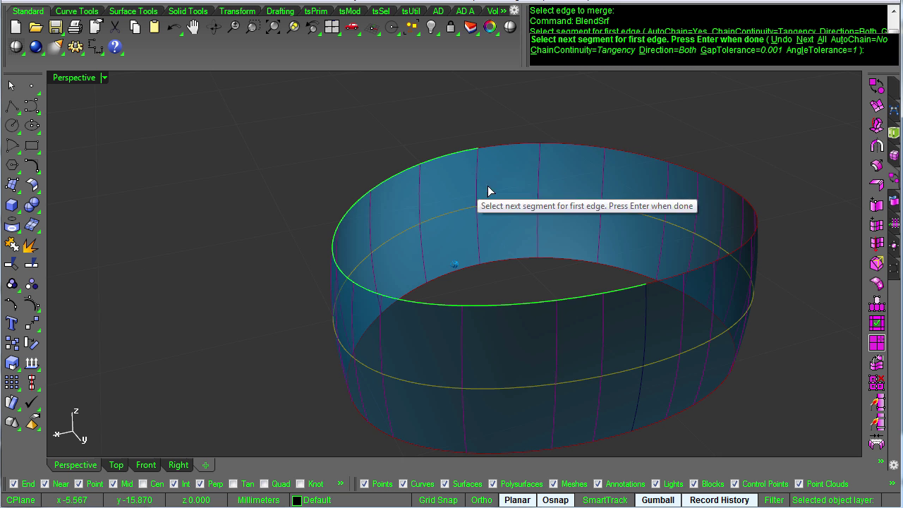
pyautogui.press('Return')
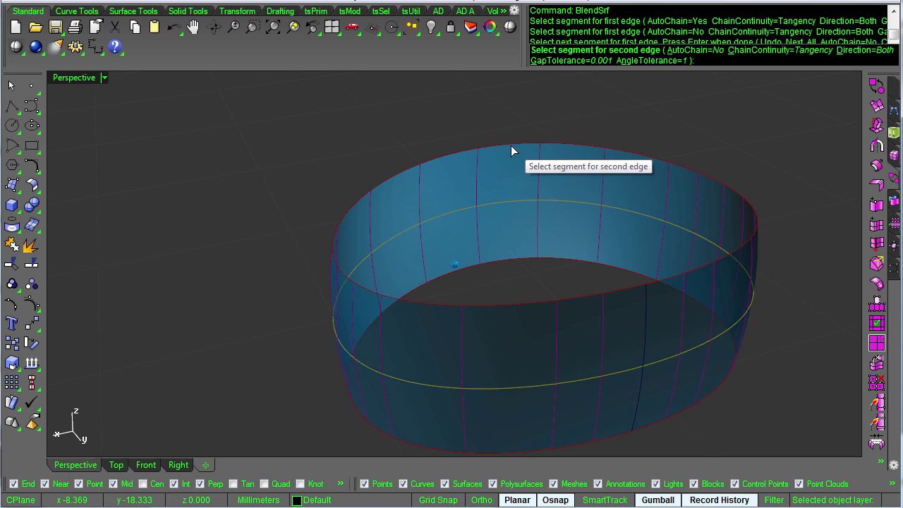
pyautogui.click(512, 144)
pyautogui.press('Return')
pyautogui.scroll(-3, 567, 211)
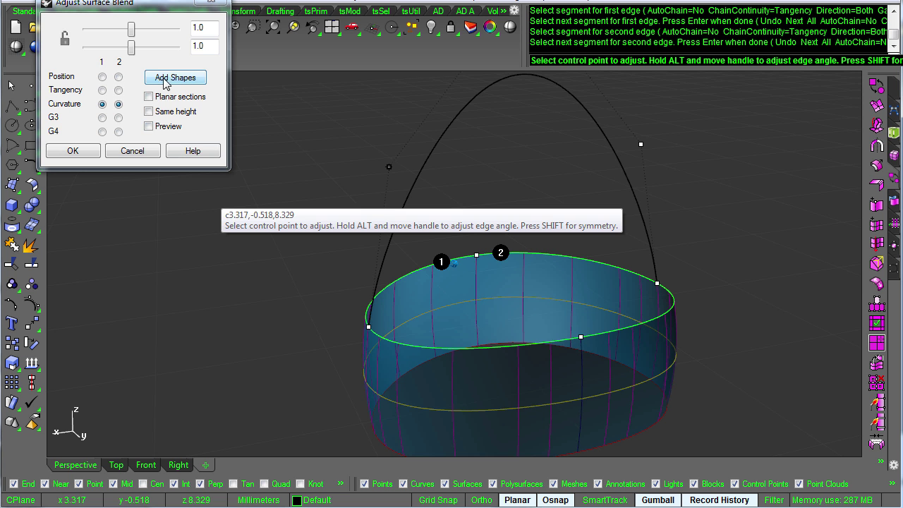
# Preview the upper blend, set both bulge values to 0.529 and both edges to Position continuity, and create the surface
pyautogui.click(169, 129)
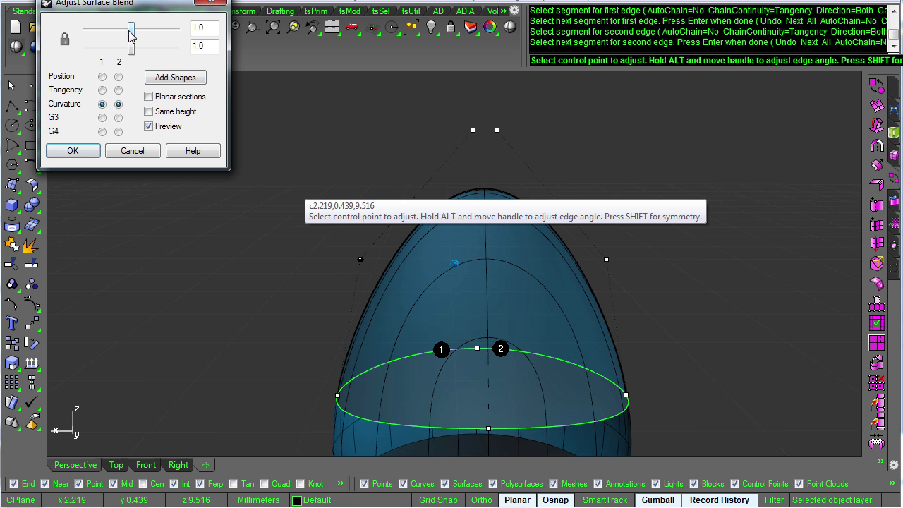
pyautogui.moveTo(129, 32); pyautogui.dragTo(110, 29)
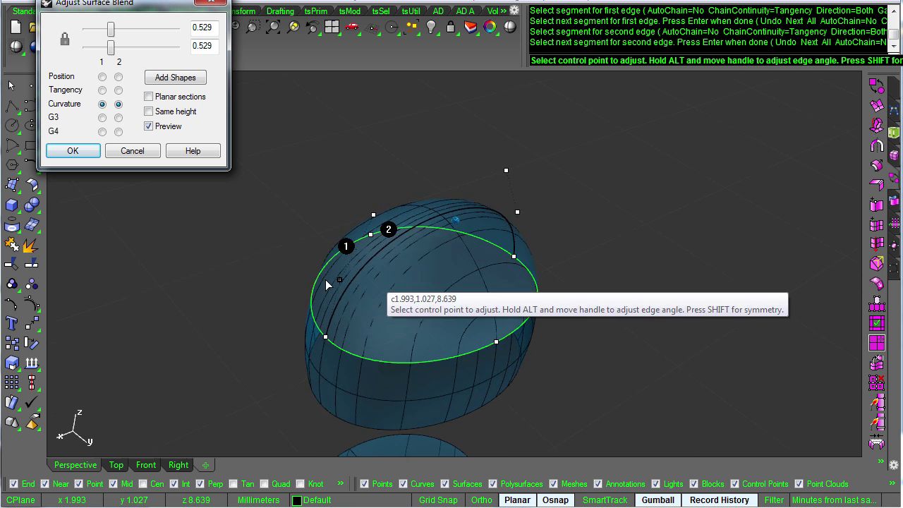
pyautogui.click(103, 77)
pyautogui.click(118, 77)
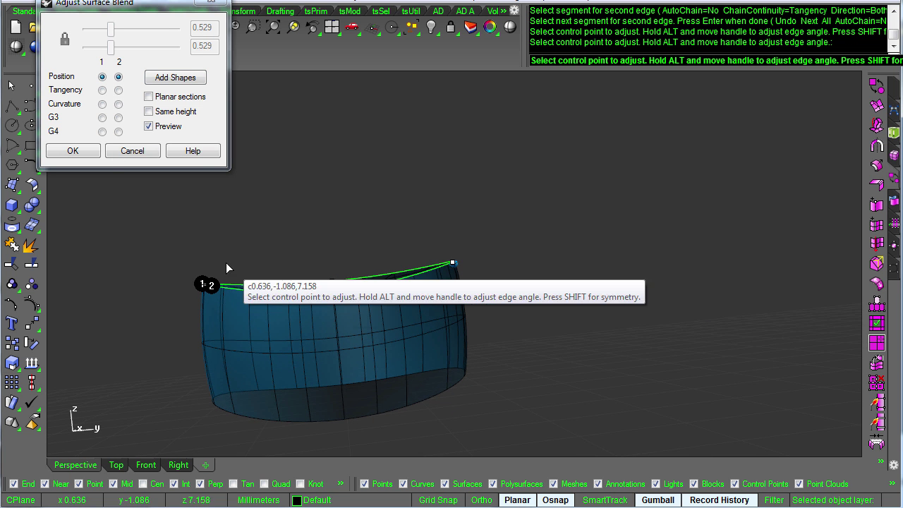
pyautogui.click(69, 153)
# Join the upper blend surface and the curved-rim band into one polysurface
pyautogui.click(308, 288)
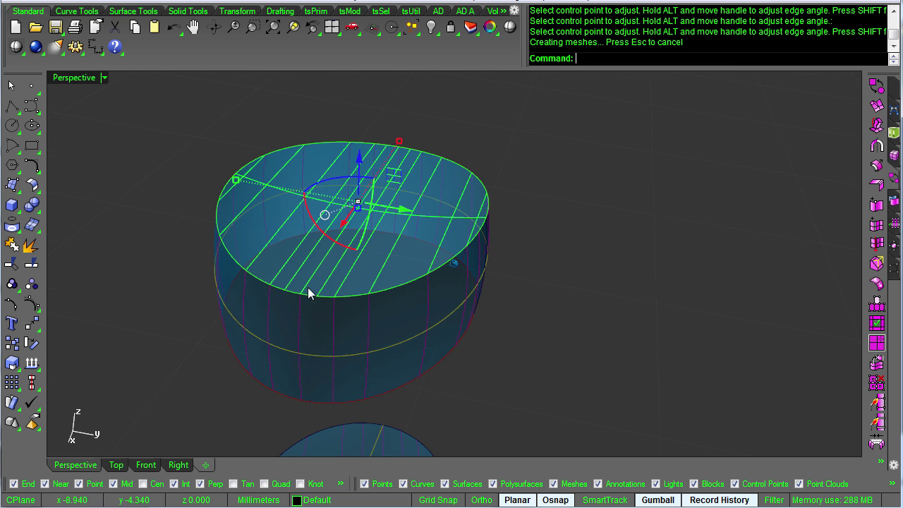
pyautogui.keyDown('shift'); pyautogui.click(393, 333); pyautogui.keyUp('shift')
pyautogui.middleClick(387, 326)
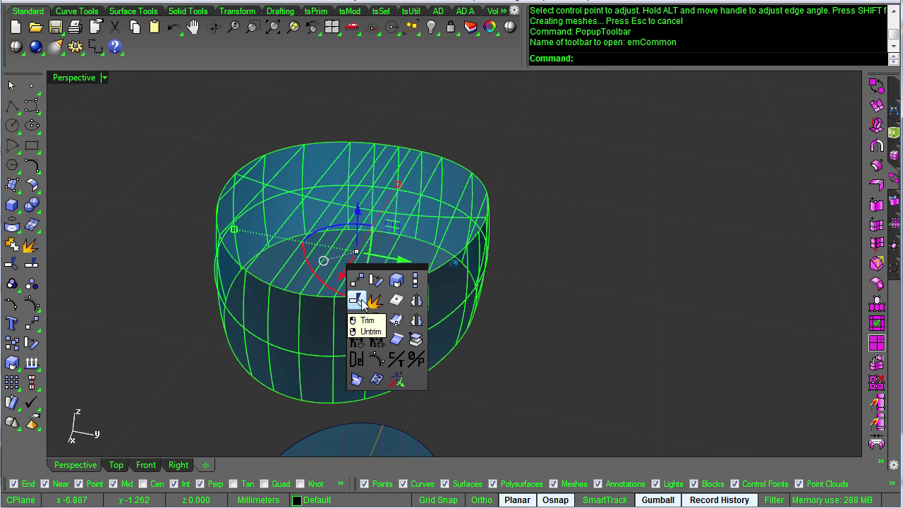
pyautogui.click(375, 321)
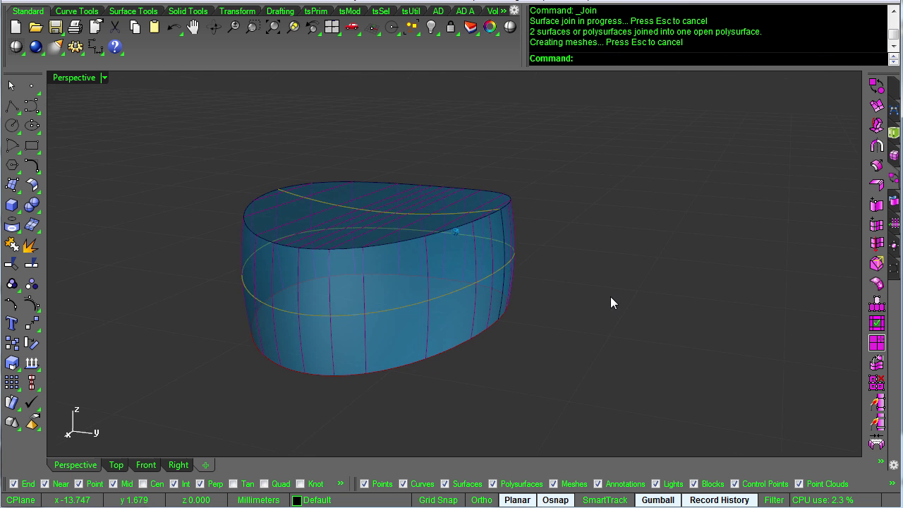
pyautogui.moveTo(506, 223); pyautogui.dragTo(326, 303, button='right')
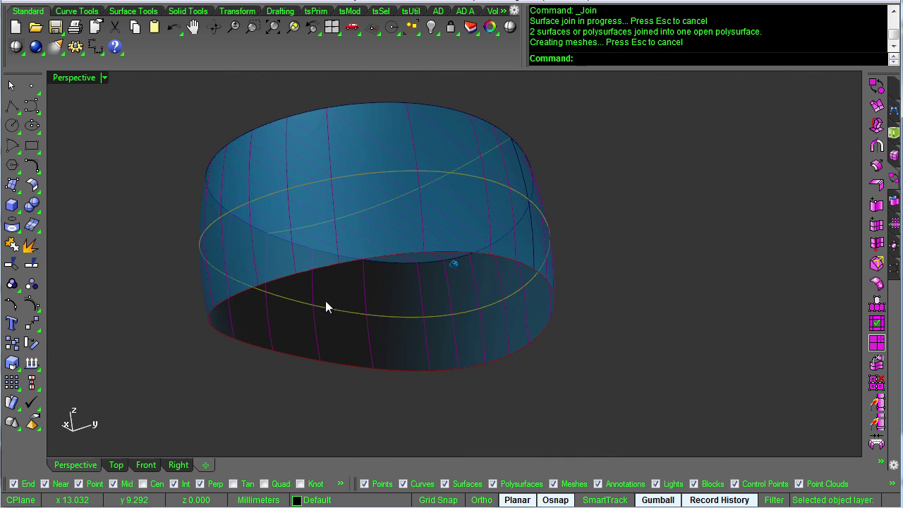
pyautogui.rightClick(597, 21)
pyautogui.click(655, 110)
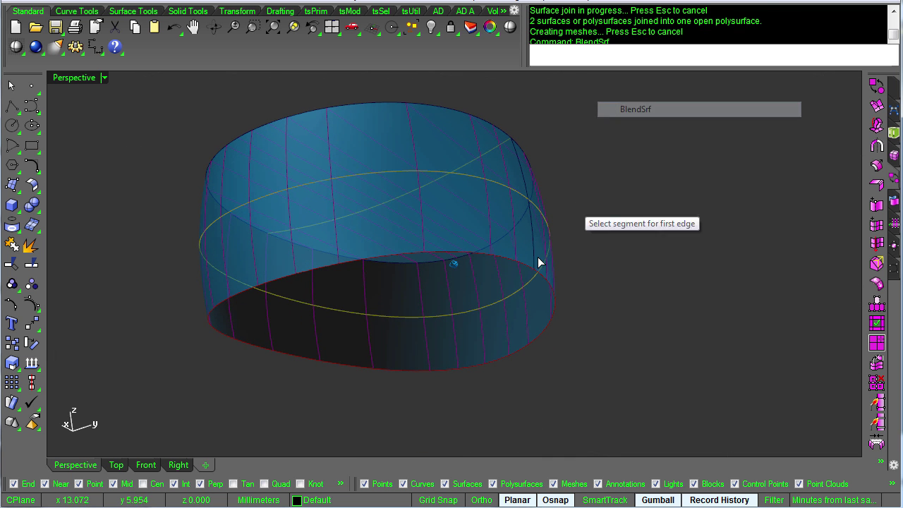
pyautogui.click(467, 256)
pyautogui.moveTo(468, 256); pyautogui.dragTo(600, 144, button='right')
pyautogui.rightClick(508, 336)
pyautogui.moveTo(463, 409); pyautogui.dragTo(450, 342, button='right')
pyautogui.press('Escape')
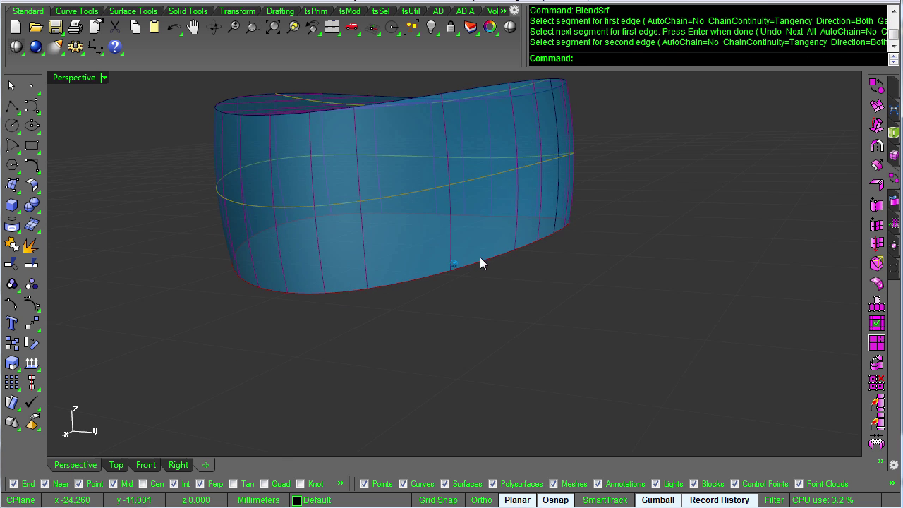
# Split the band's open lower edge at its midpoint with SplitEdge
pyautogui.rightClick(640, 49)
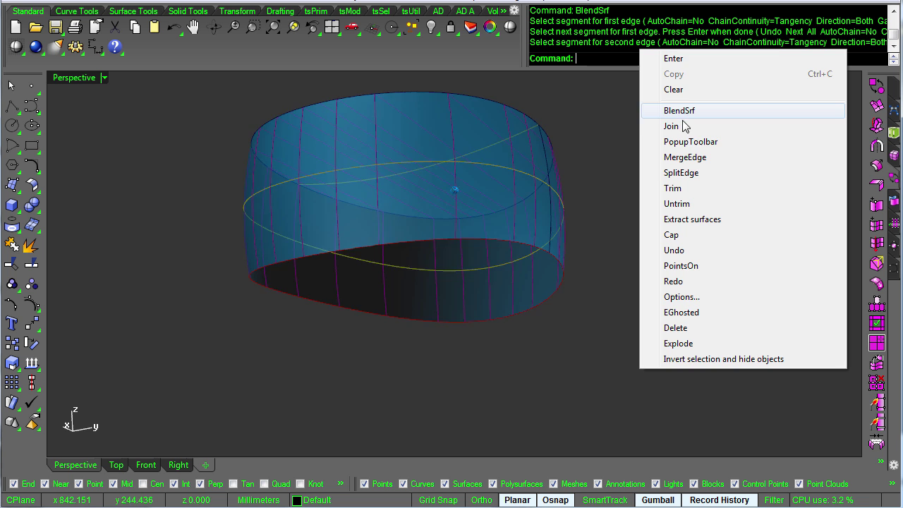
pyautogui.click(692, 172)
pyautogui.click(375, 352)
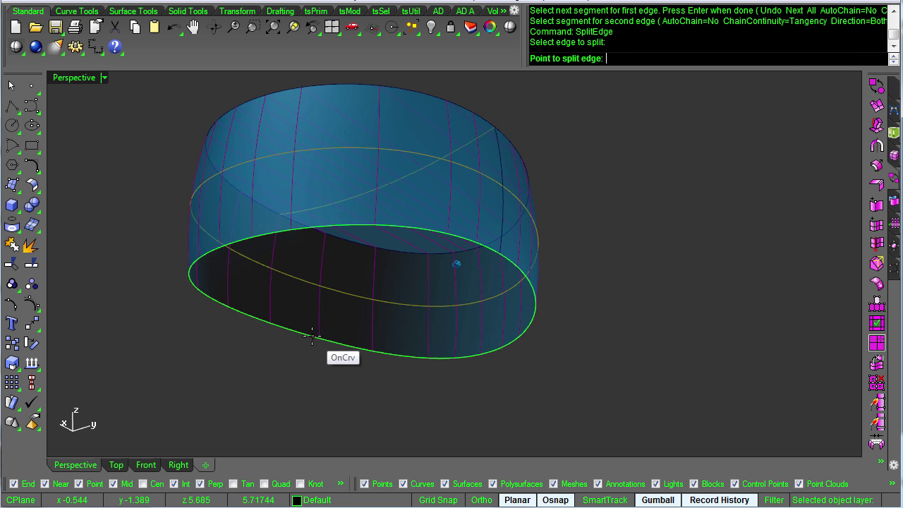
pyautogui.click(269, 321)
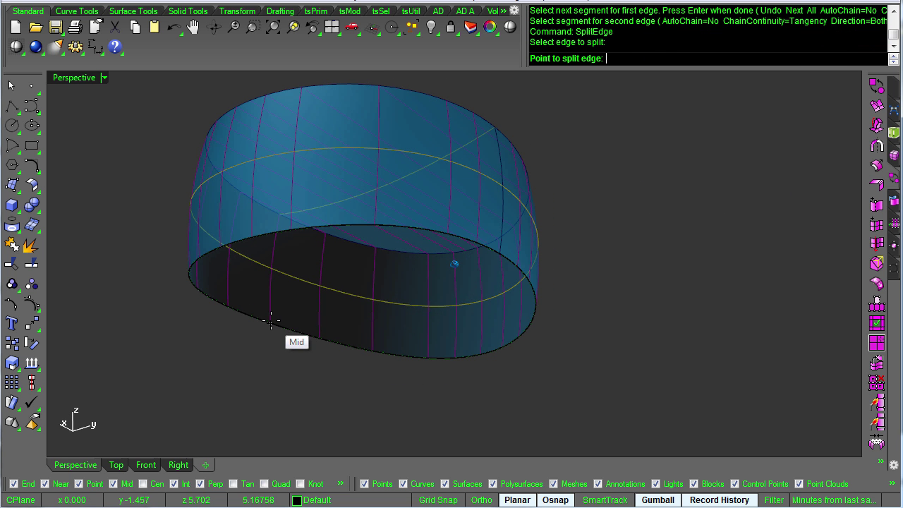
pyautogui.click(270, 323)
pyautogui.press('Return')
pyautogui.rightClick(650, 25)
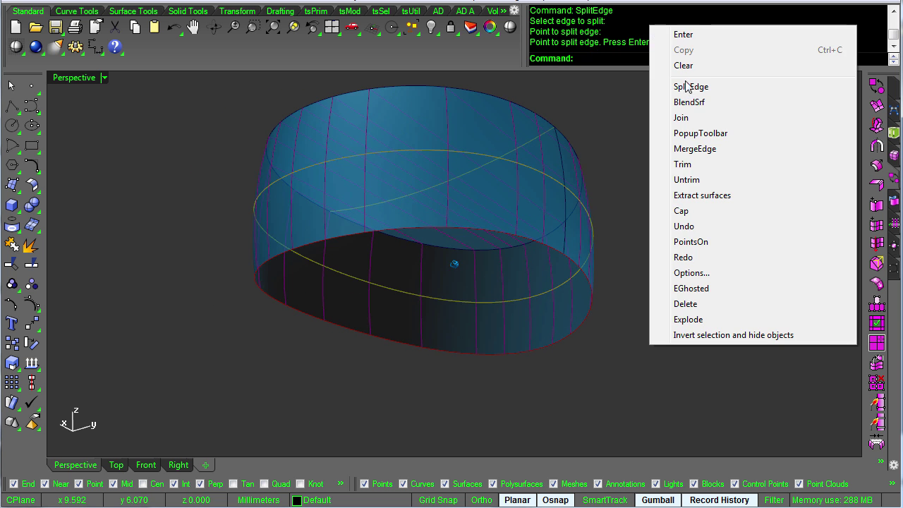
pyautogui.click(697, 91)
pyautogui.rightClick(677, 112)
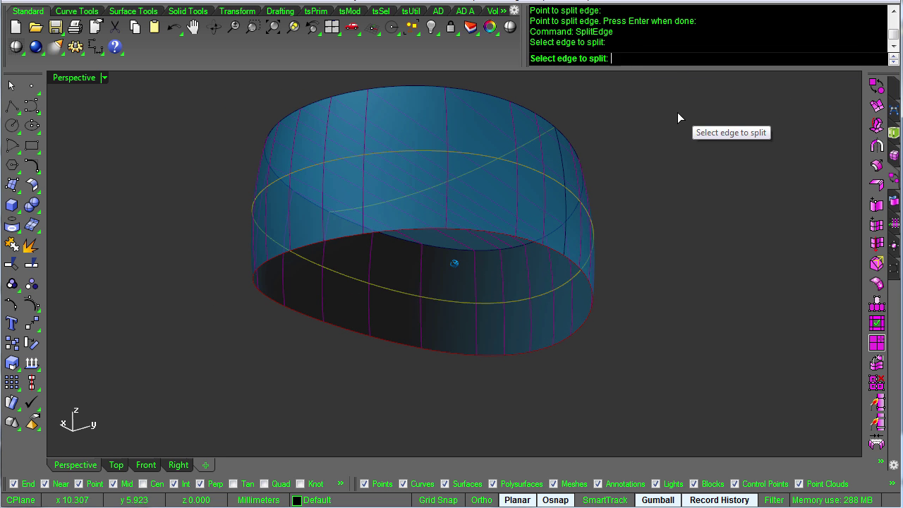
# Blend the two halves of the band's lower edge with Position continuity on both edges to cap the opening
pyautogui.rightClick(678, 48)
pyautogui.click(725, 127)
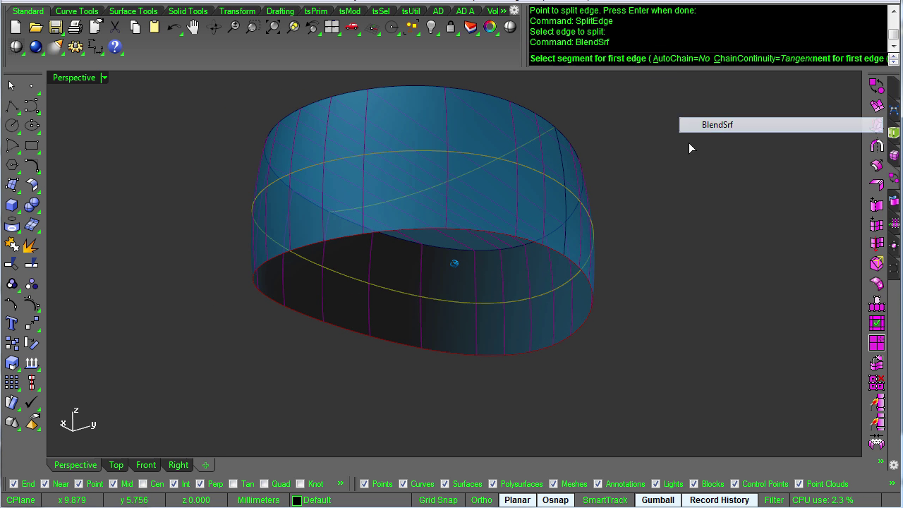
pyautogui.click(408, 232)
pyautogui.rightClick(594, 307)
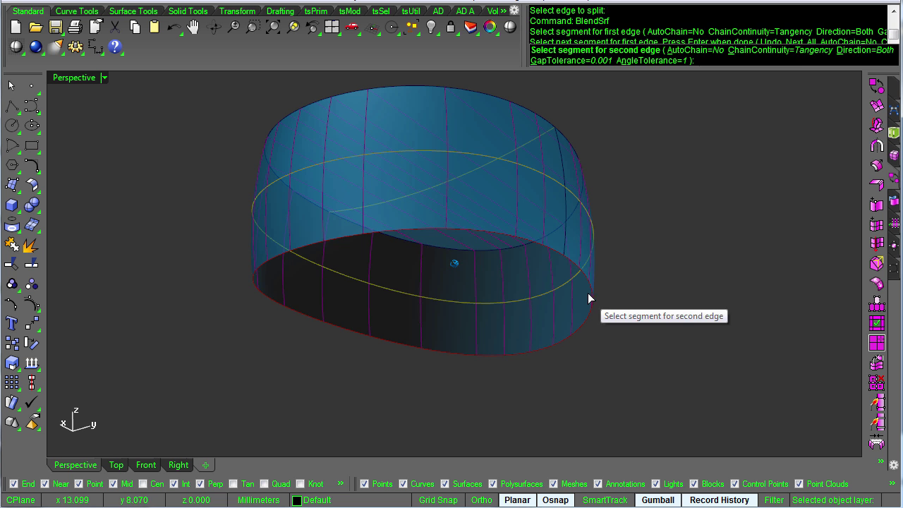
pyautogui.click(592, 288)
pyautogui.rightClick(593, 288)
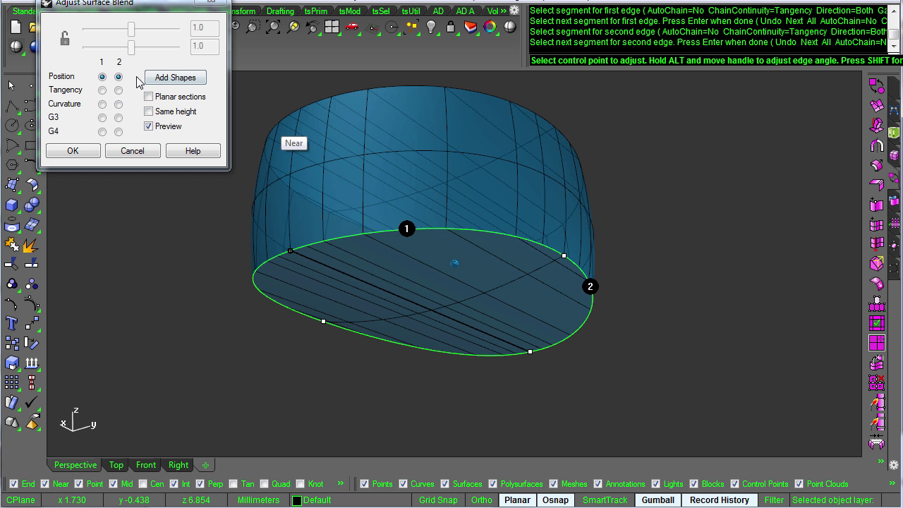
pyautogui.click(74, 151)
# Join the lower blend surface with the capped band into one closed polysurface
pyautogui.moveTo(524, 265); pyautogui.dragTo(524, 266)
pyautogui.middleClick(527, 256)
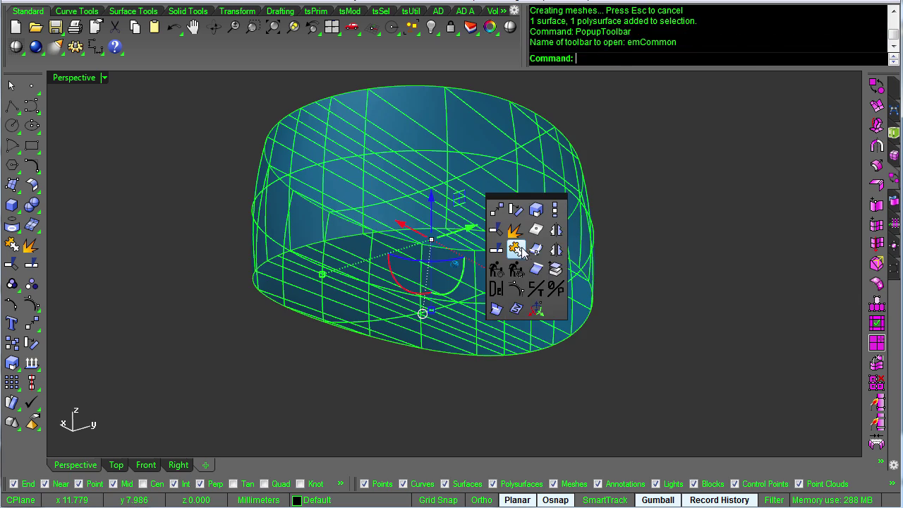
pyautogui.click(520, 251)
pyautogui.click(660, 243)
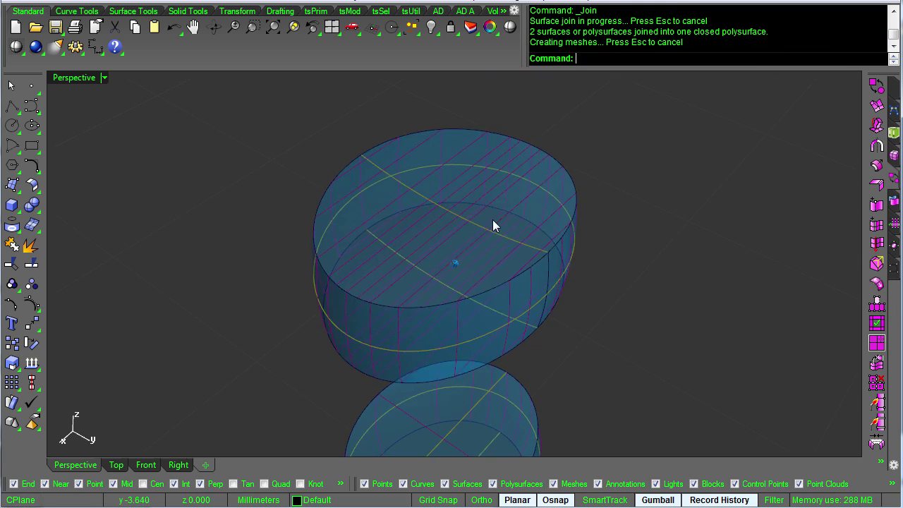
# Select both capped barrel bodies to compare them, and clear the selection
pyautogui.click(492, 219)
pyautogui.keyDown('shift'); pyautogui.click(471, 343); pyautogui.keyUp('shift')
pyautogui.click(749, 342)
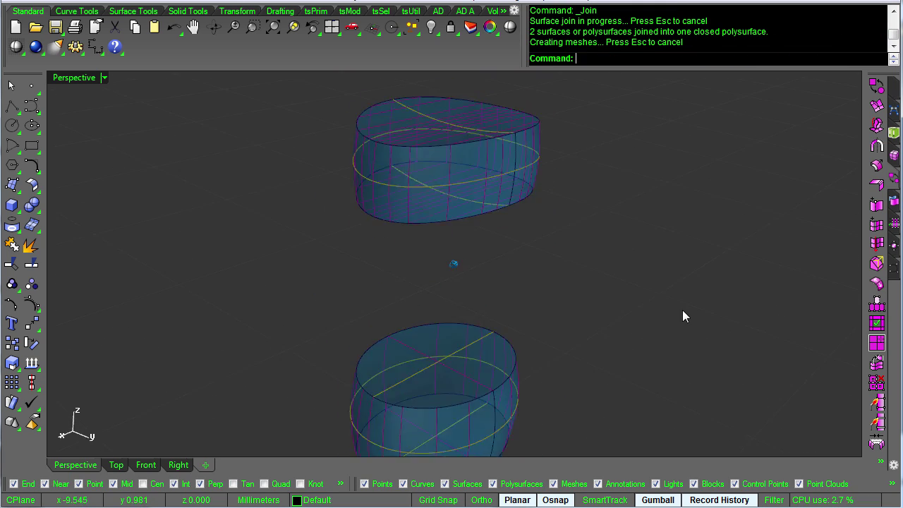